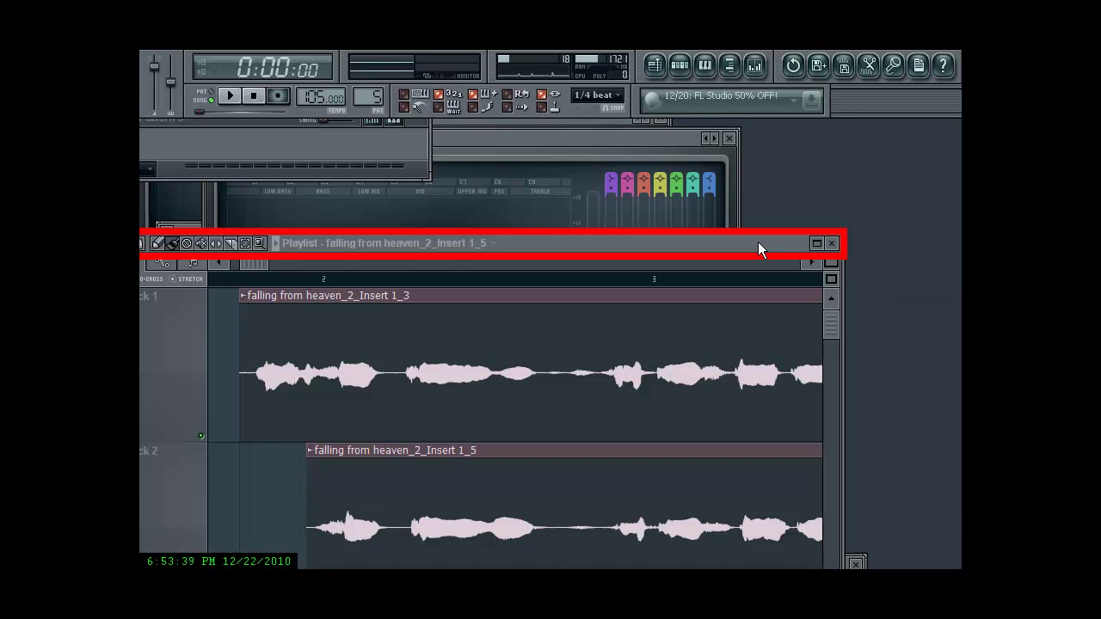
# Play the two vocal clips together from just before bar 2 and stop playback
pyautogui.moveTo(830, 264)
pyautogui.mouseDown()
pyautogui.moveTo(774, 264)
pyautogui.moveTo(830, 264)
pyautogui.mouseUp()
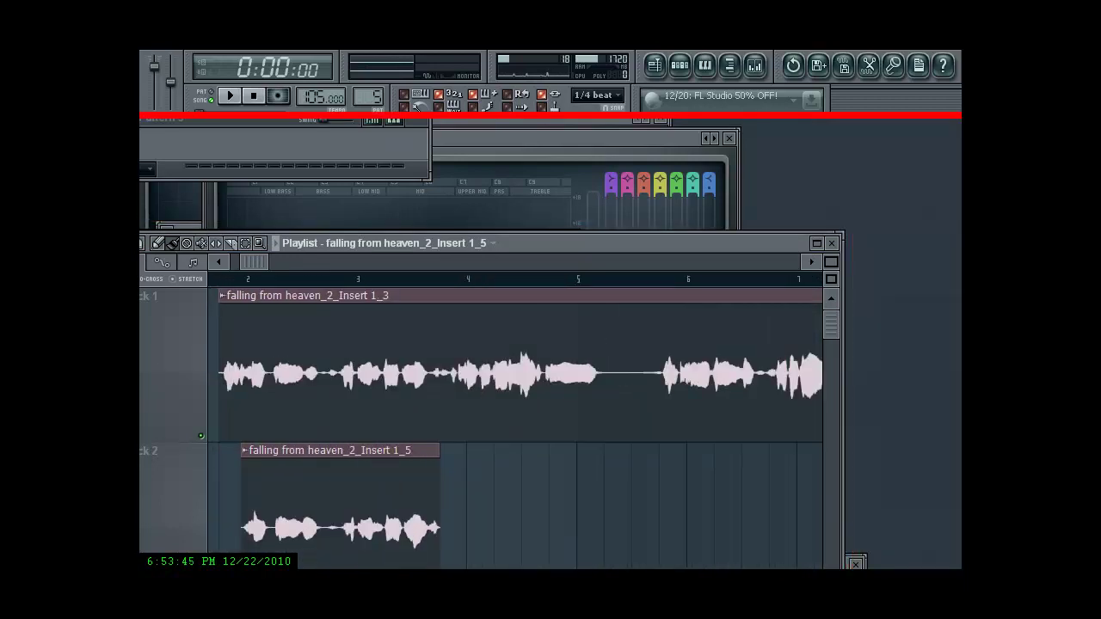
pyautogui.scroll(2, 516, 421)
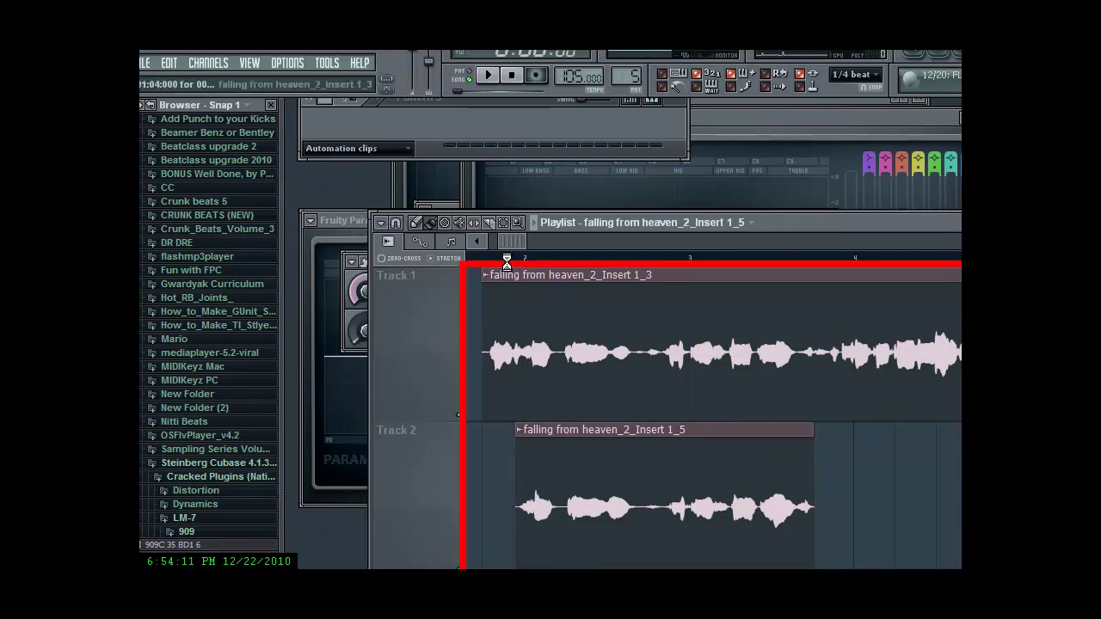
pyautogui.click(504, 257)
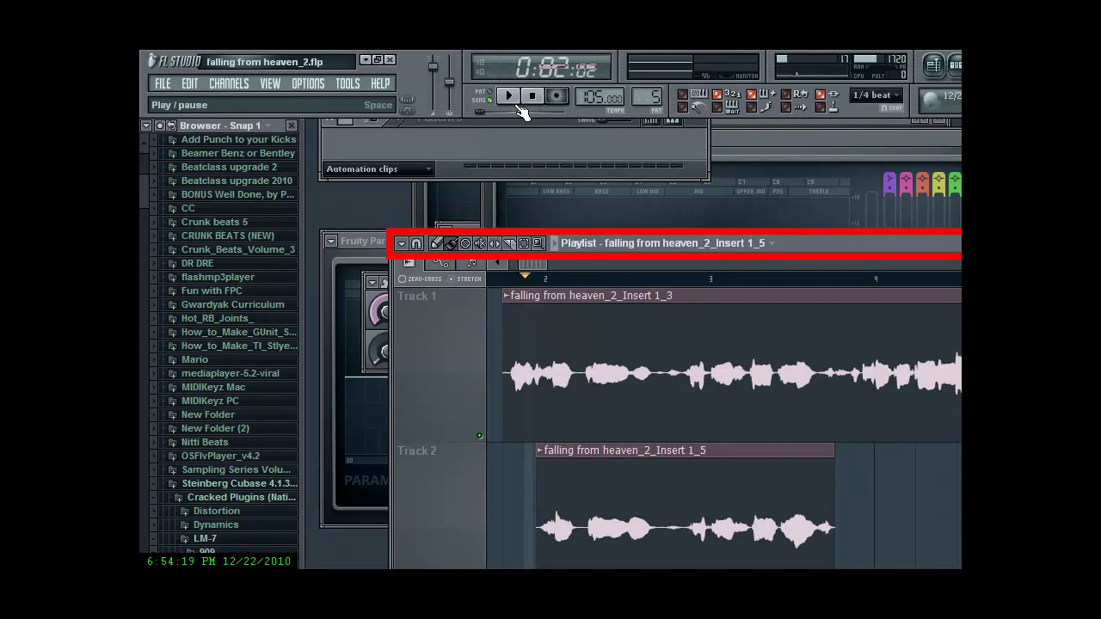
pyautogui.click(511, 97)
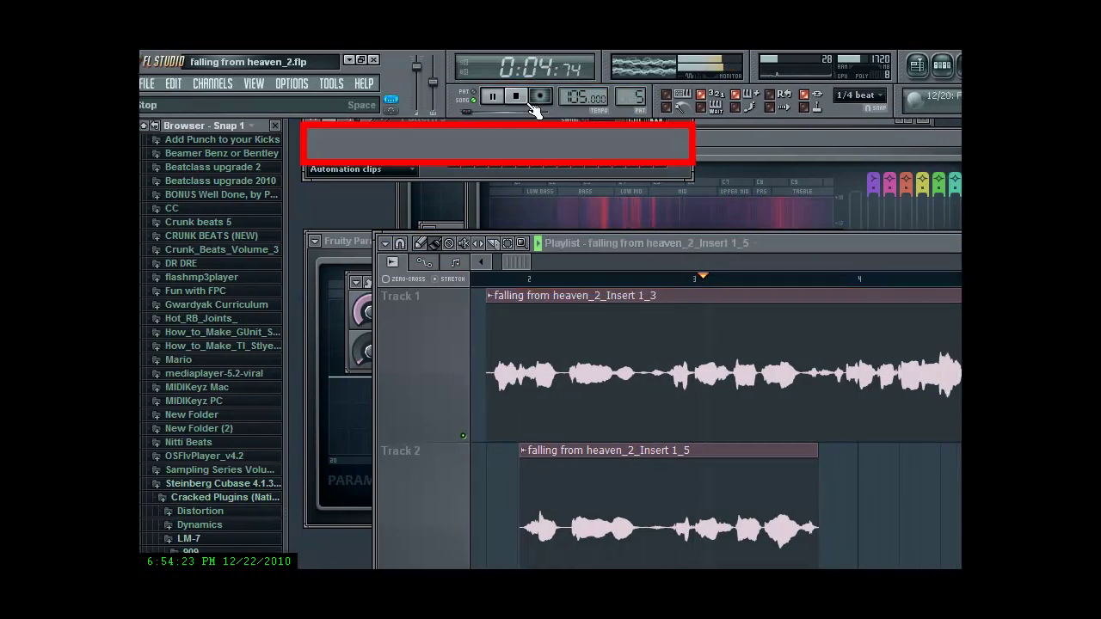
pyautogui.click(535, 97)
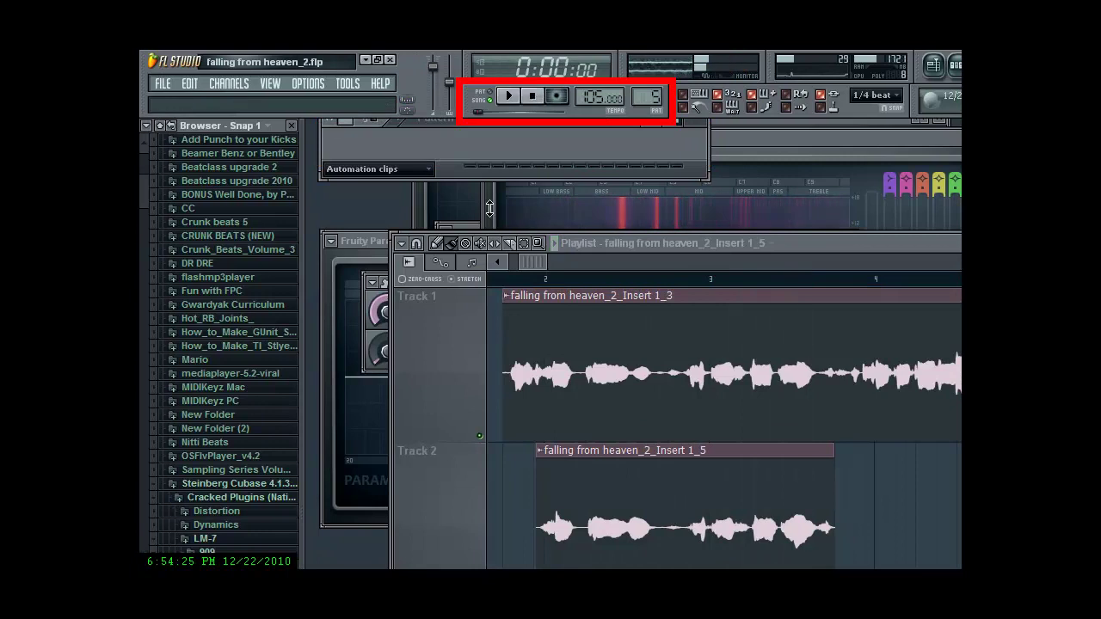
# Select the playlist time range from the start of the Track 1 clip to just before bar 4
pyautogui.moveTo(504, 283); pyautogui.dragTo(586, 294)
pyautogui.click(526, 245)
pyautogui.moveTo(507, 292); pyautogui.dragTo(846, 287)
pyautogui.moveTo(753, 287)
pyautogui.mouseDown()
pyautogui.moveTo(781, 285)
pyautogui.moveTo(744, 286)
pyautogui.mouseUp()
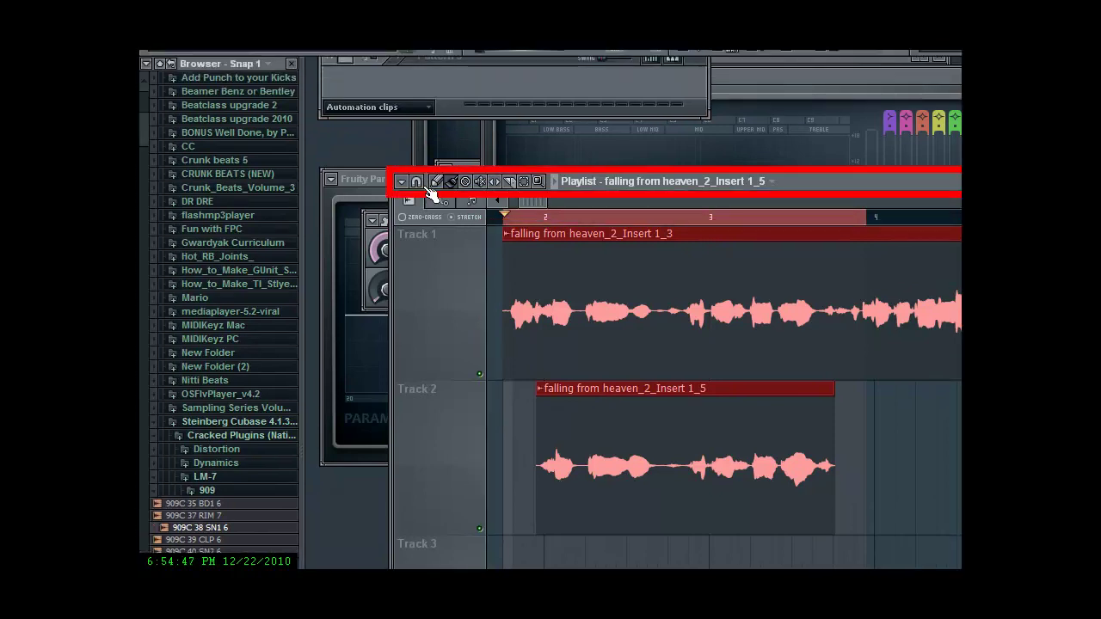
# Change the playlist snap setting, clear the clip selection and shift the Track 2 vocal clip slightly later
pyautogui.click(418, 162)
pyautogui.click(439, 261)
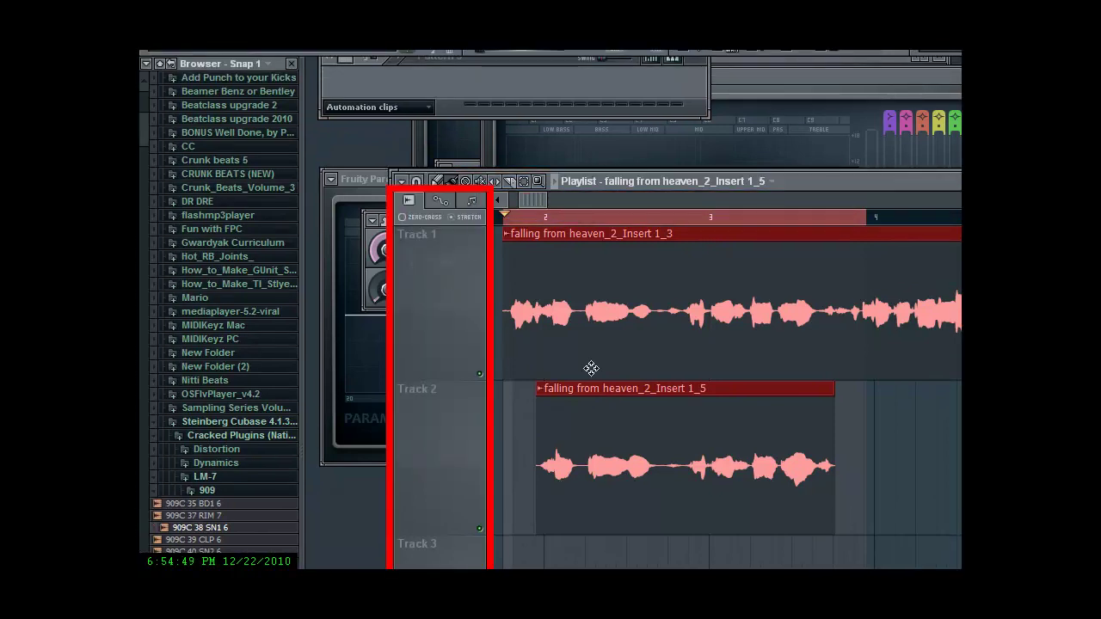
pyautogui.moveTo(597, 405); pyautogui.dragTo(596, 405)
pyautogui.click(190, 82)
pyautogui.click(203, 101)
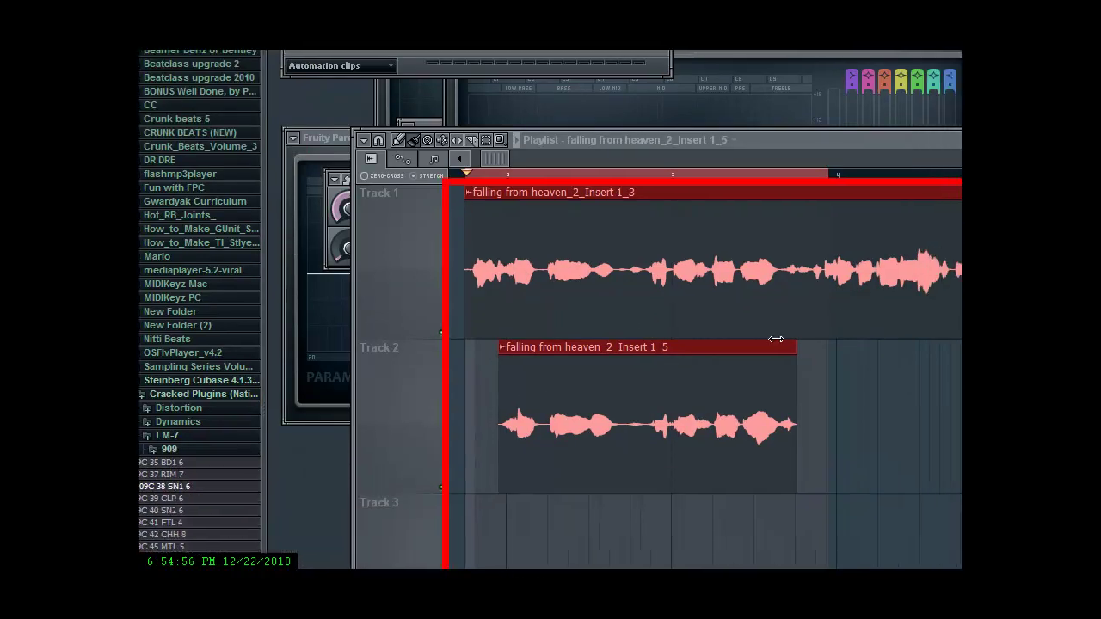
pyautogui.click(840, 413)
pyautogui.rightClick(808, 329)
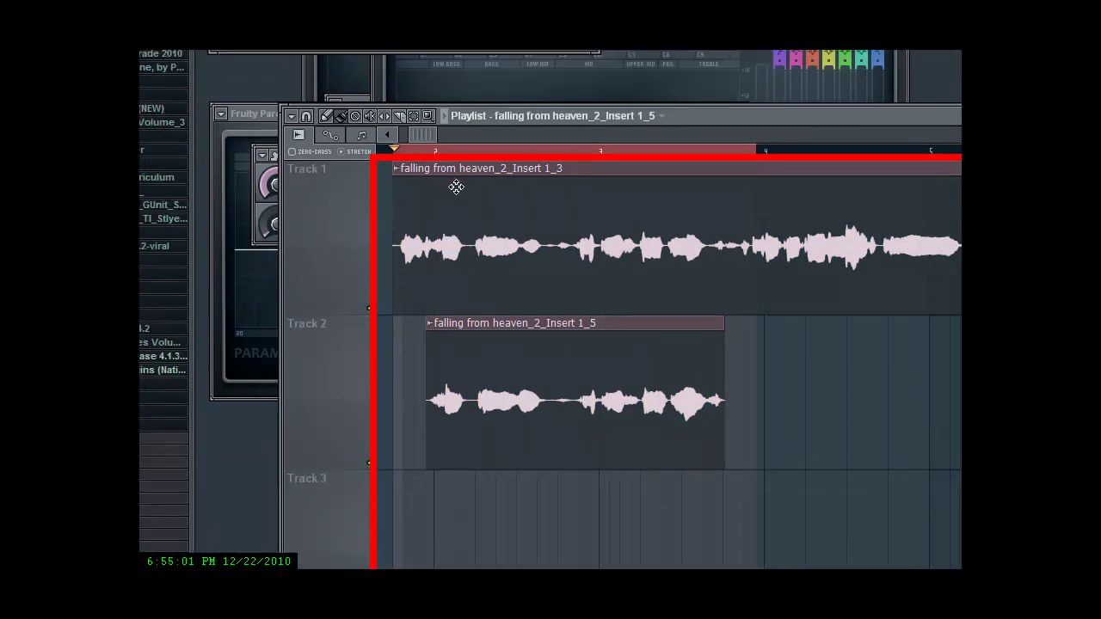
pyautogui.moveTo(469, 328); pyautogui.dragTo(472, 329)
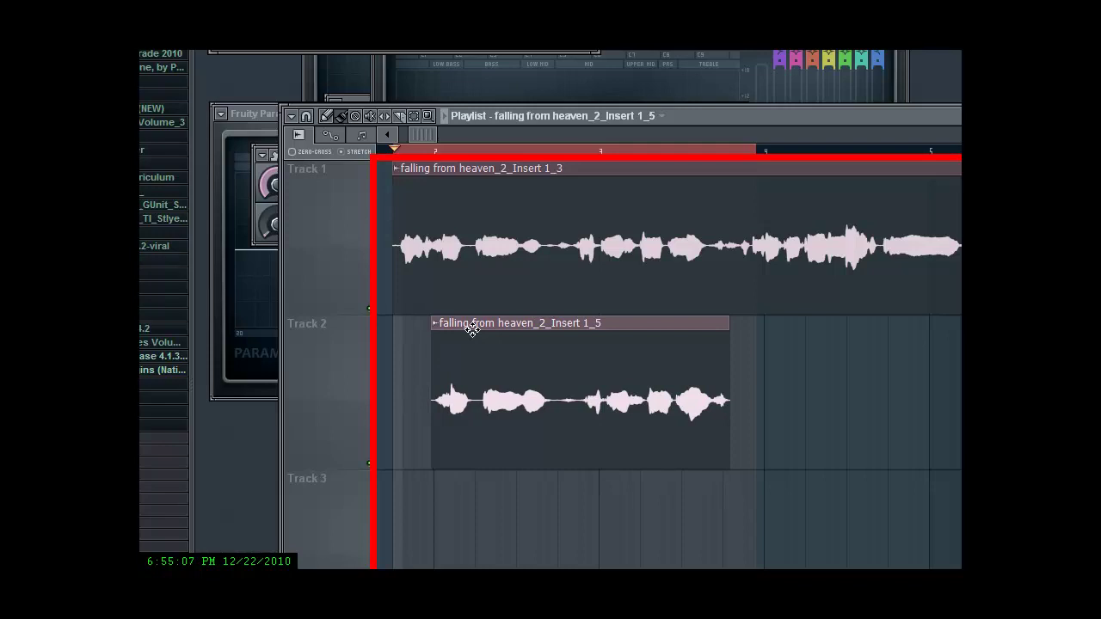
pyautogui.moveTo(472, 330); pyautogui.dragTo(472, 329)
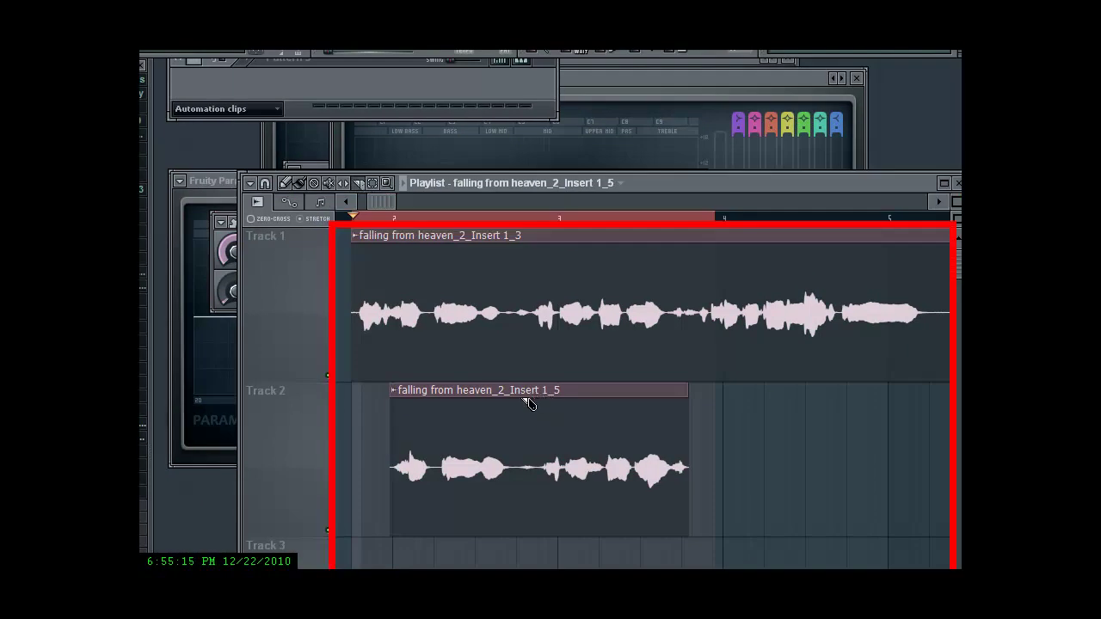
# Try to slice the Track 2 clip at the gap between its phrases and change the playlist snap setting
pyautogui.moveTo(521, 398); pyautogui.dragTo(531, 537)
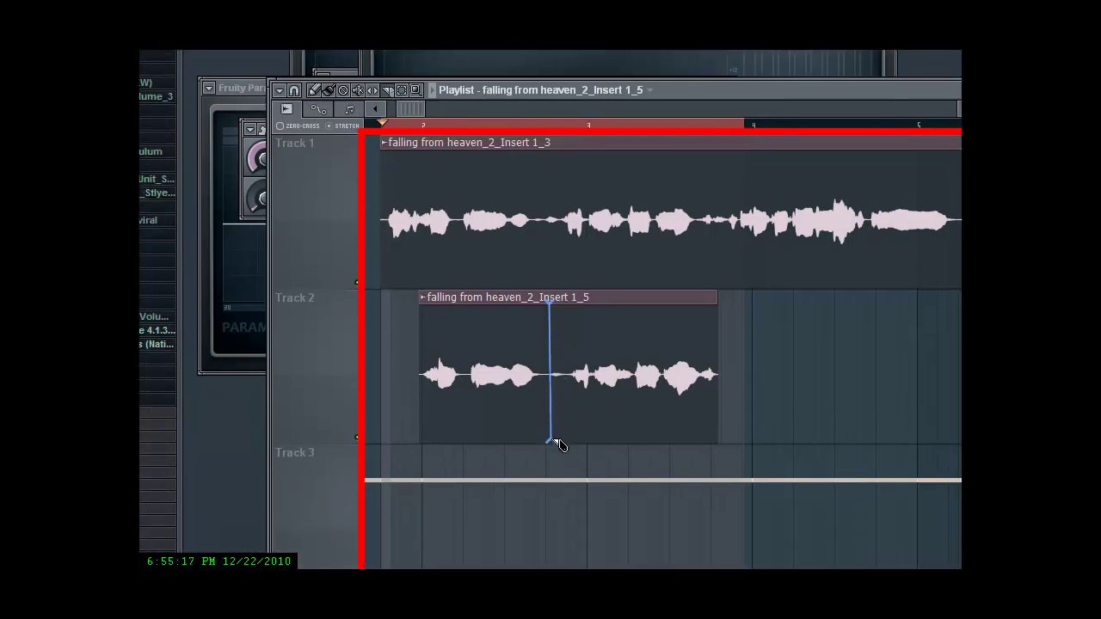
pyautogui.moveTo(557, 443); pyautogui.dragTo(555, 304)
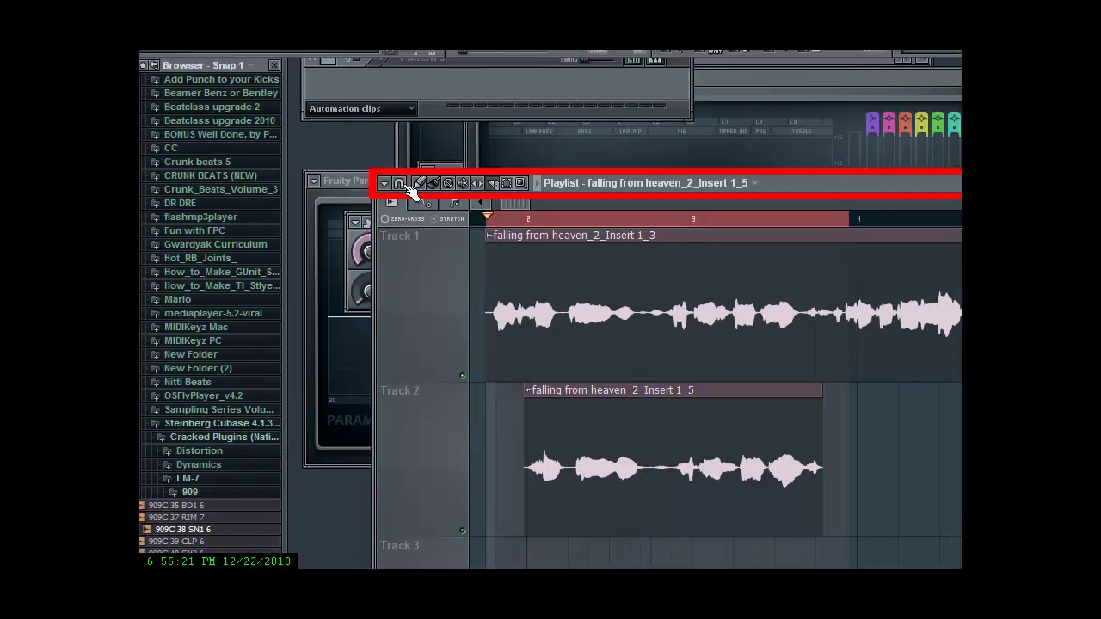
pyautogui.click(296, 79)
pyautogui.click(428, 203)
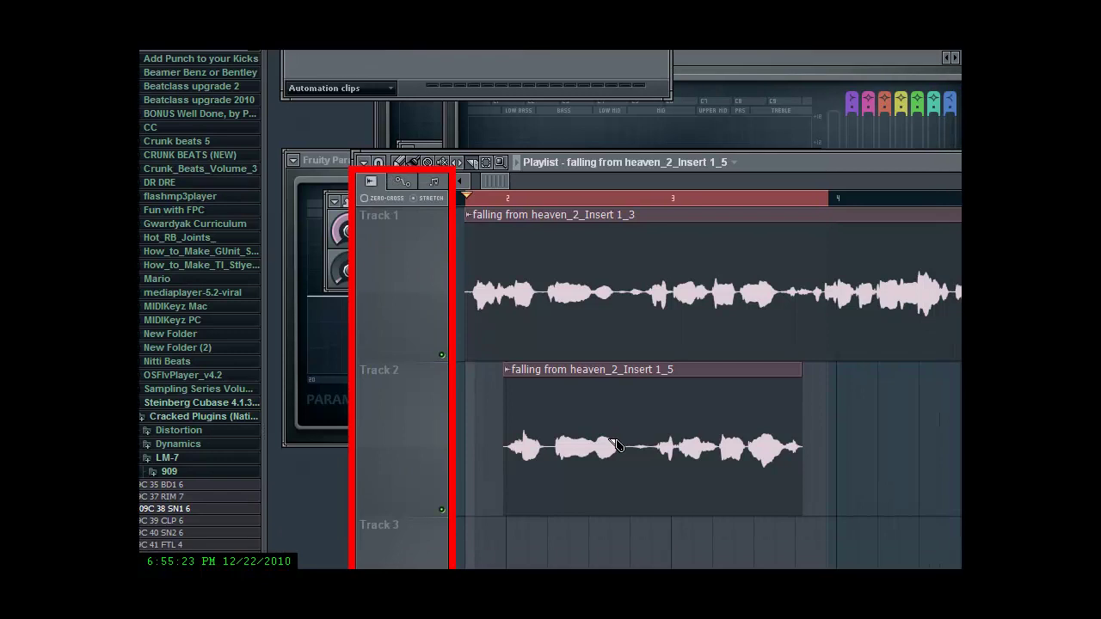
# Slice the Track 2 clip on both sides of the quiet gap after its first phrase and delete the short middle piece
pyautogui.moveTo(640, 393); pyautogui.dragTo(638, 518)
pyautogui.moveTo(559, 438); pyautogui.dragTo(561, 458)
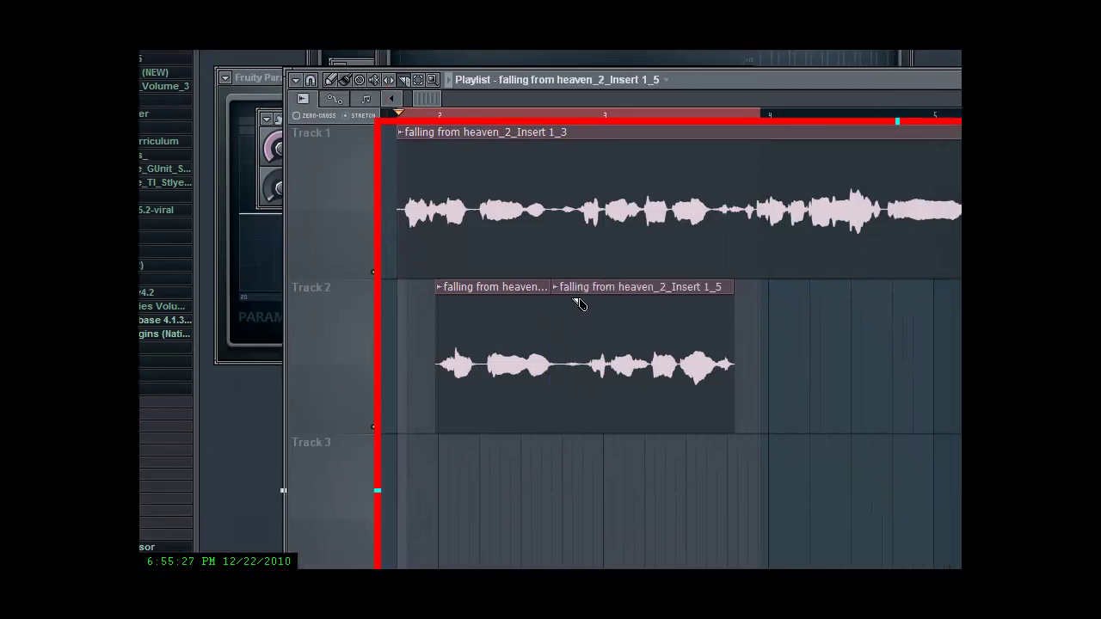
pyautogui.moveTo(573, 292); pyautogui.dragTo(576, 436)
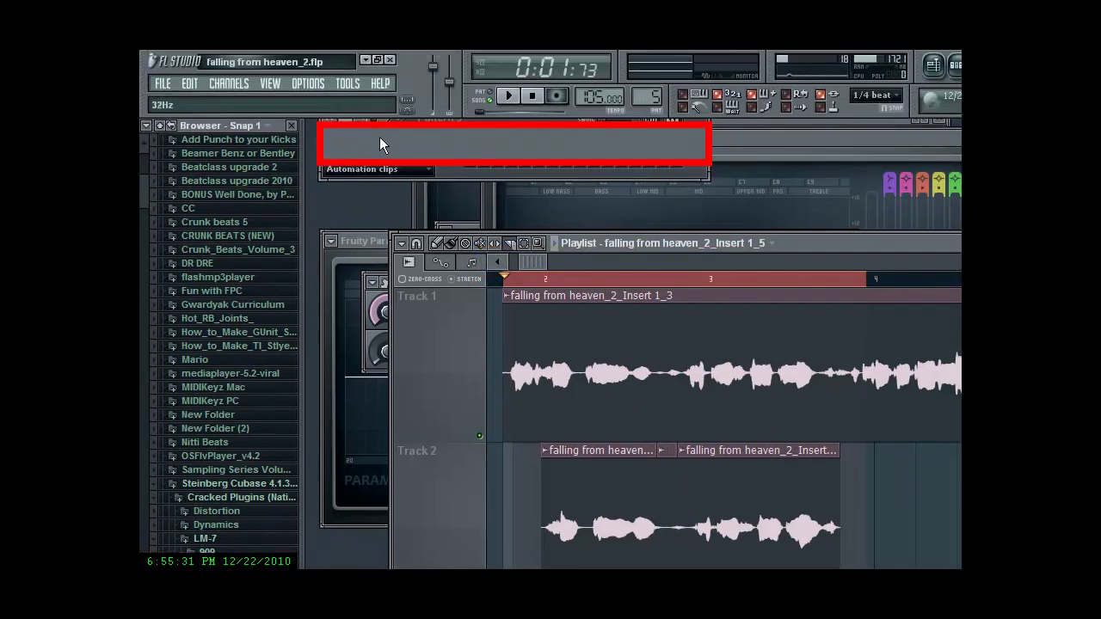
pyautogui.click(450, 244)
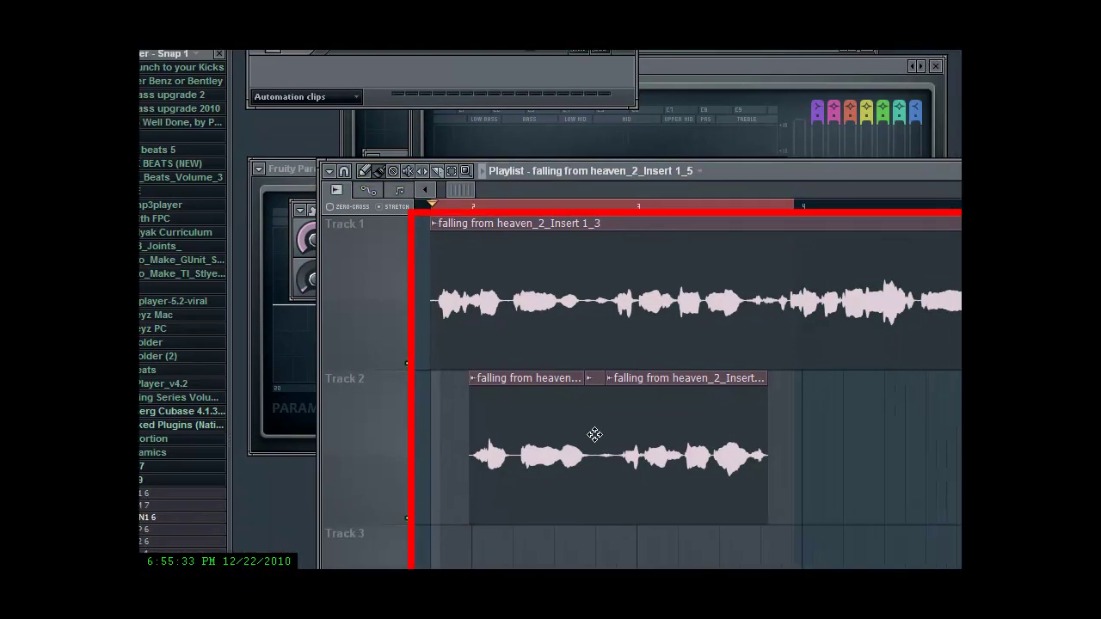
pyautogui.rightClick(592, 430)
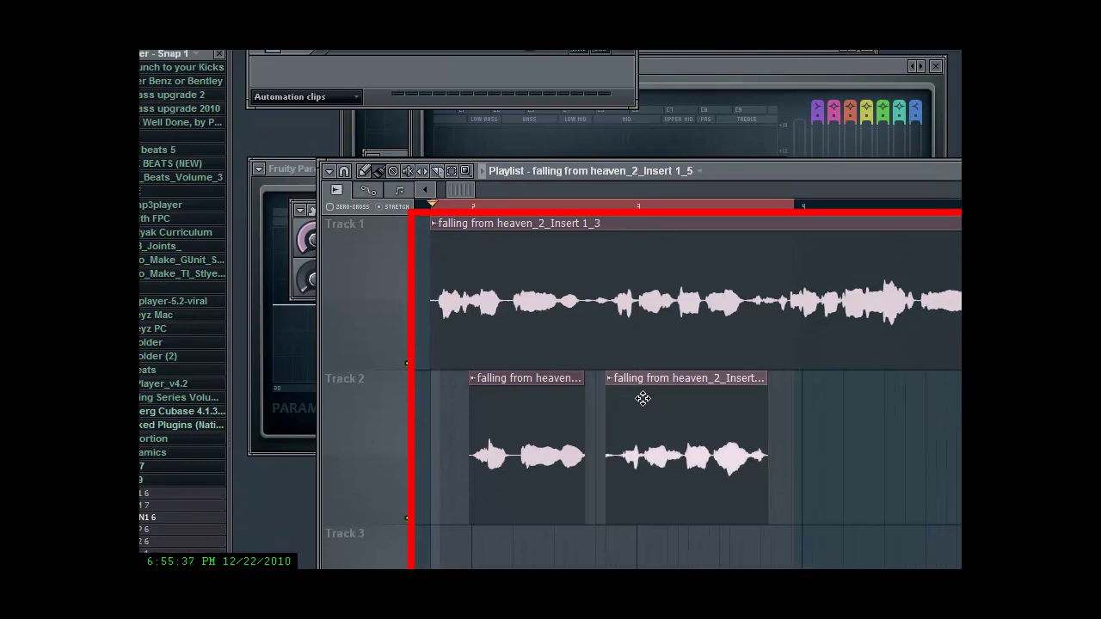
# Adjust the playlist snap and shift both Track 2 pieces slightly earlier to line up with the Track 1 phrases
pyautogui.click(344, 171)
pyautogui.click(377, 261)
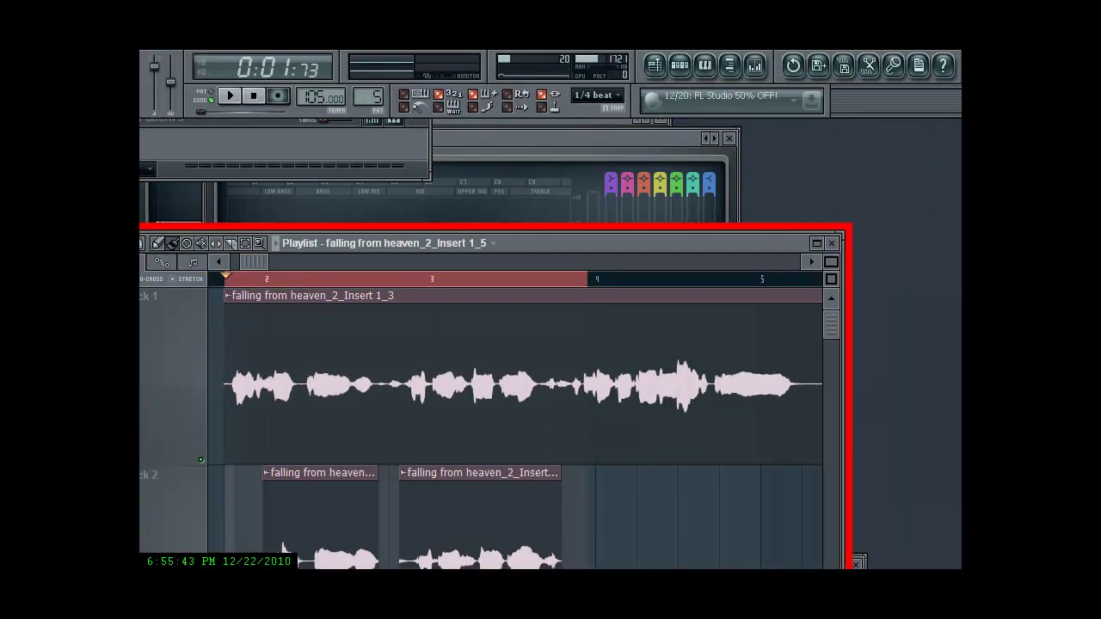
pyautogui.moveTo(830, 279); pyautogui.dragTo(829, 249)
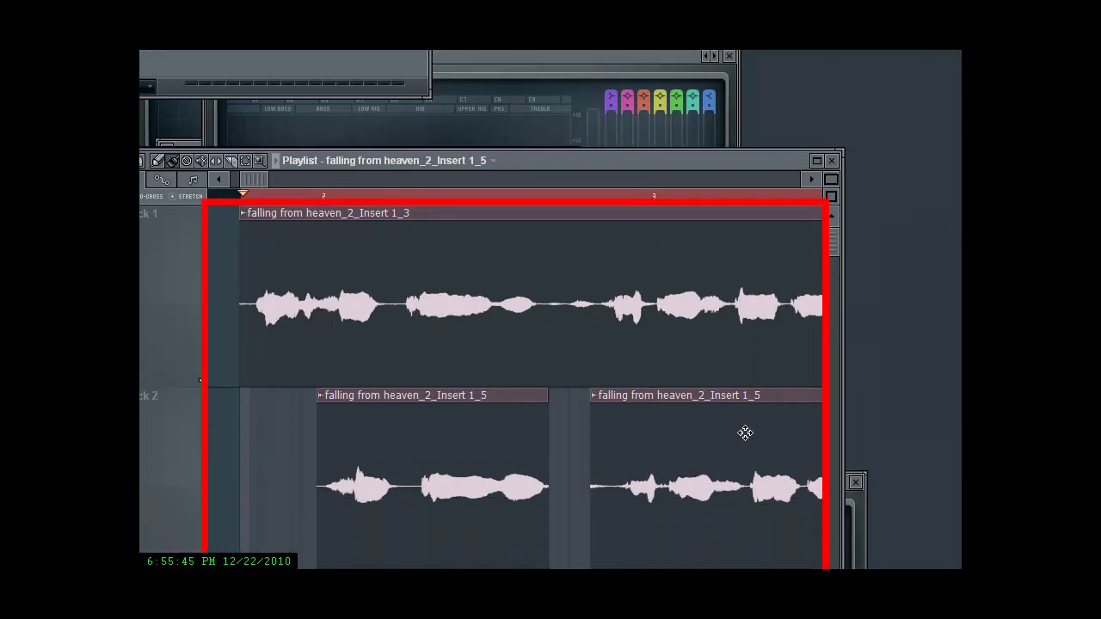
pyautogui.moveTo(744, 504); pyautogui.dragTo(737, 505)
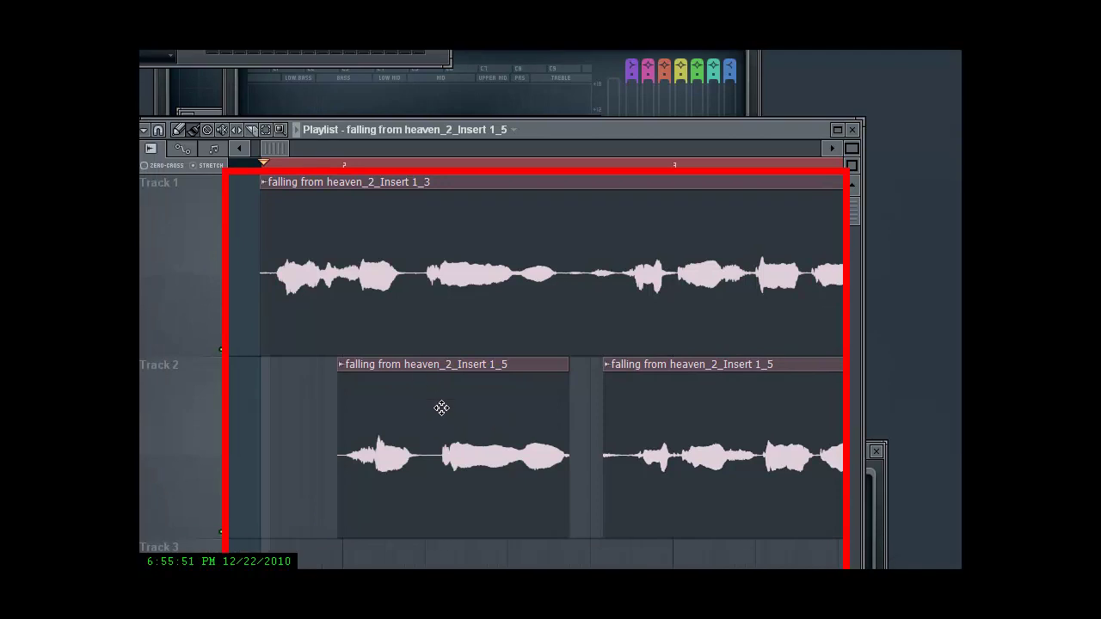
pyautogui.moveTo(422, 438); pyautogui.dragTo(435, 409)
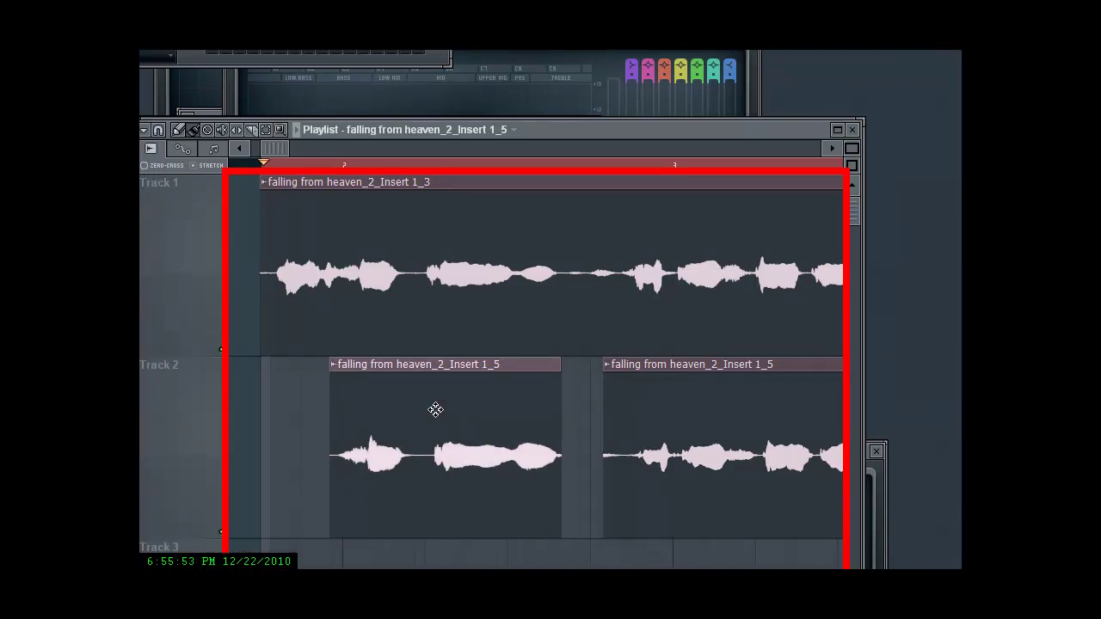
pyautogui.moveTo(658, 425); pyautogui.dragTo(658, 422)
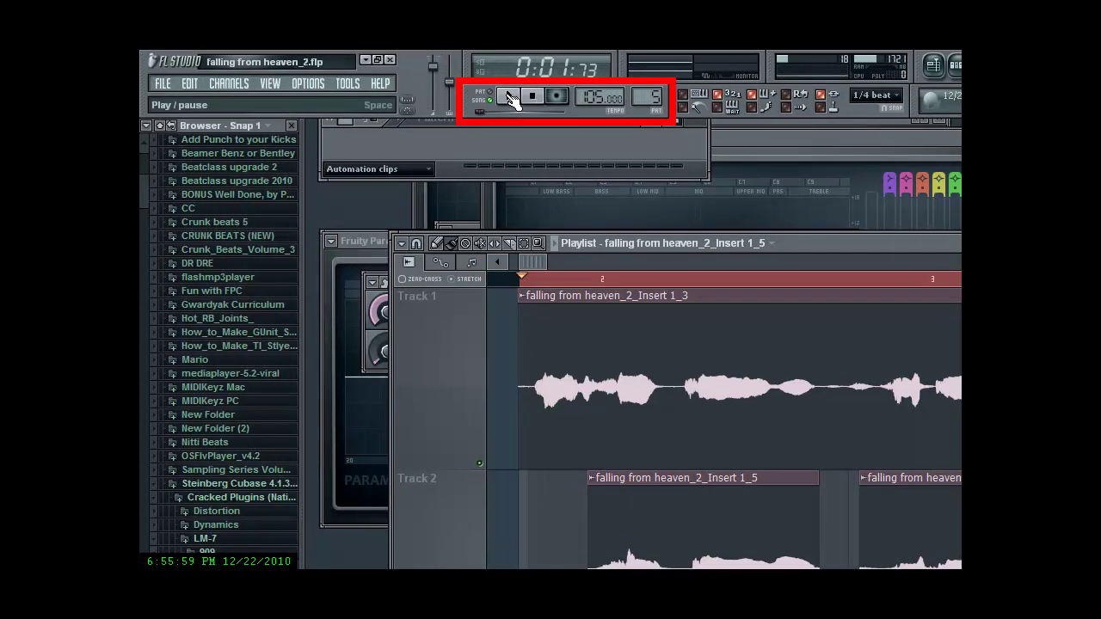
# Play the aligned vocals, and play only a short selected range around the end of the first Track 2 piece
pyautogui.click(510, 100)
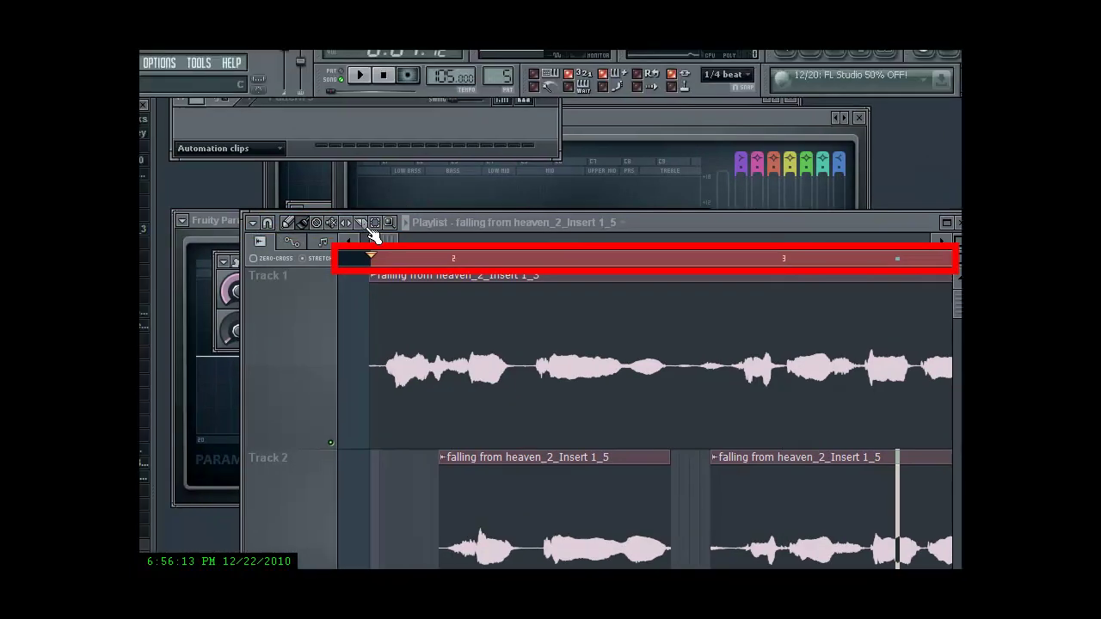
pyautogui.moveTo(616, 258); pyautogui.dragTo(676, 262)
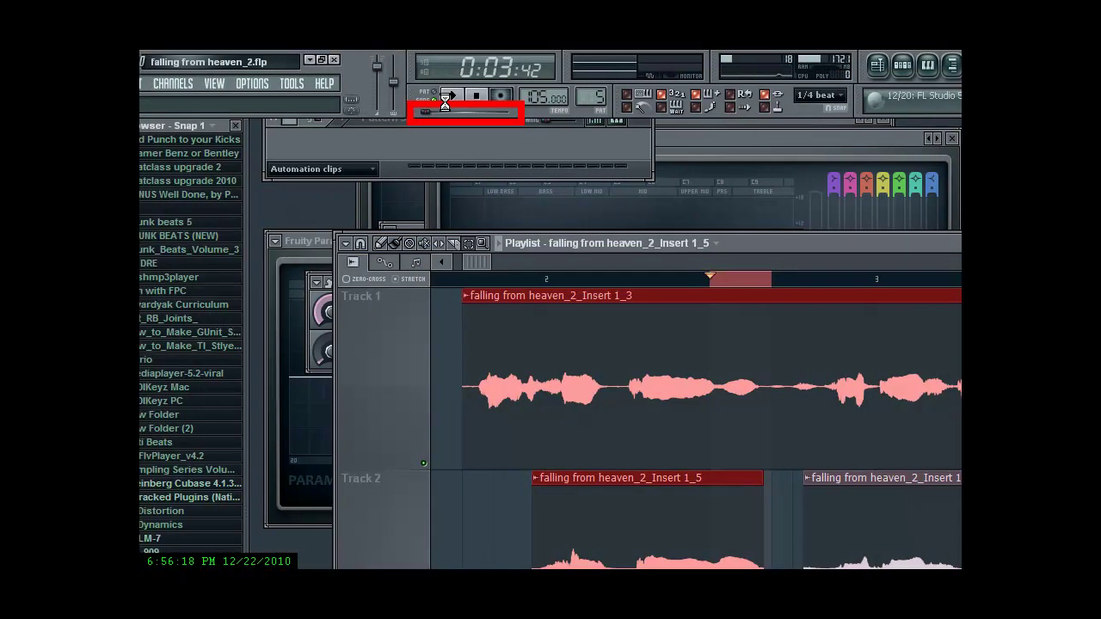
pyautogui.click(360, 75)
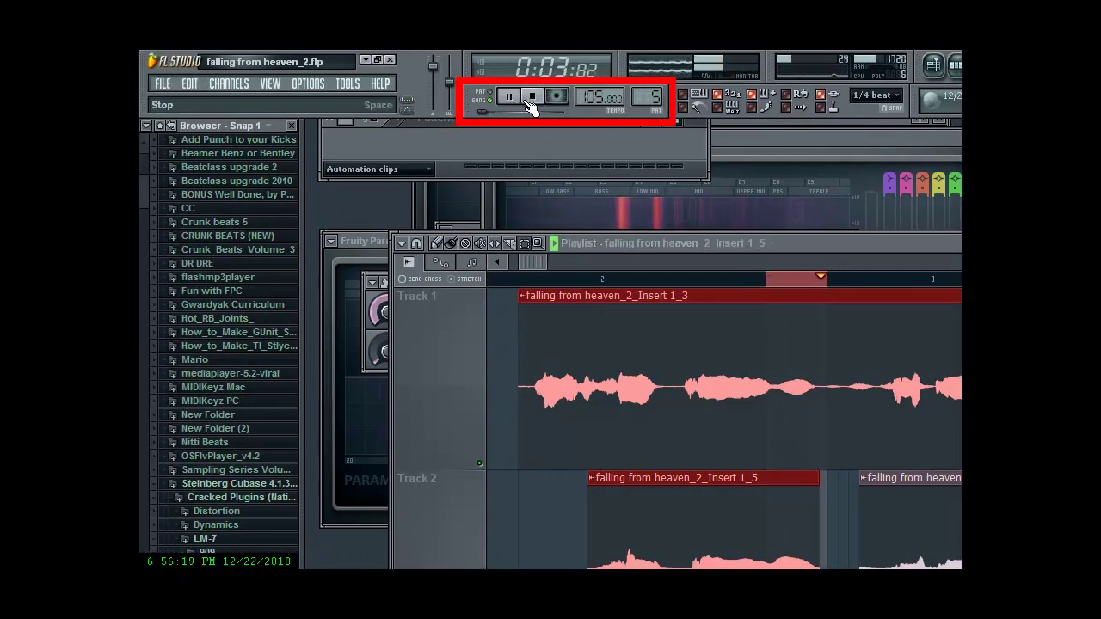
pyautogui.click(533, 98)
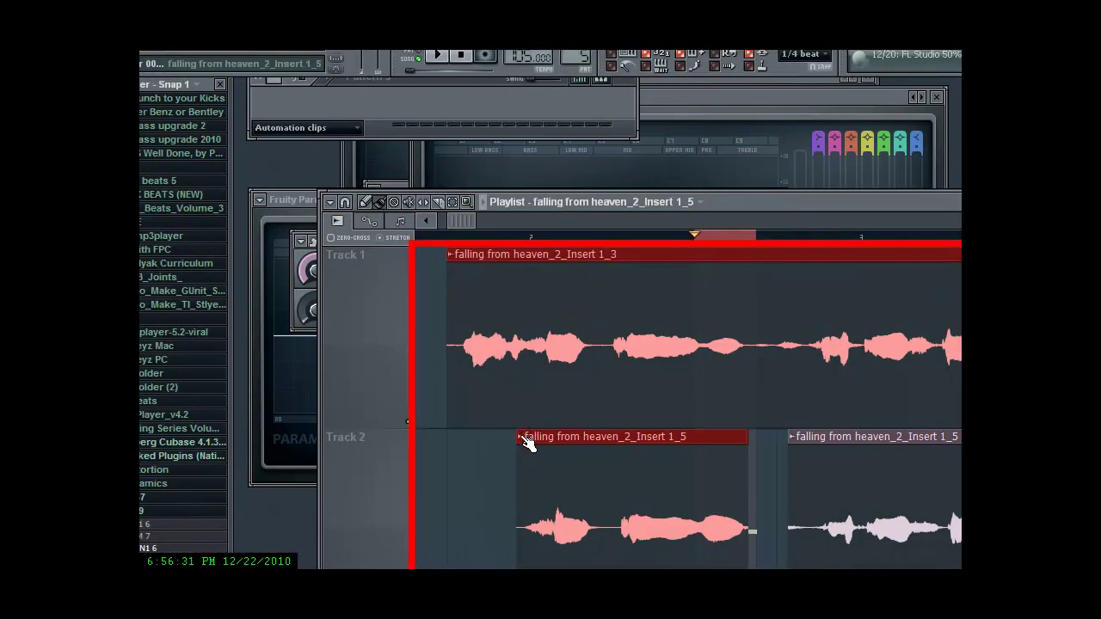
# Create a volume automation clip for the first Track 2 vocal piece and clear the selection
pyautogui.rightClick(525, 438)
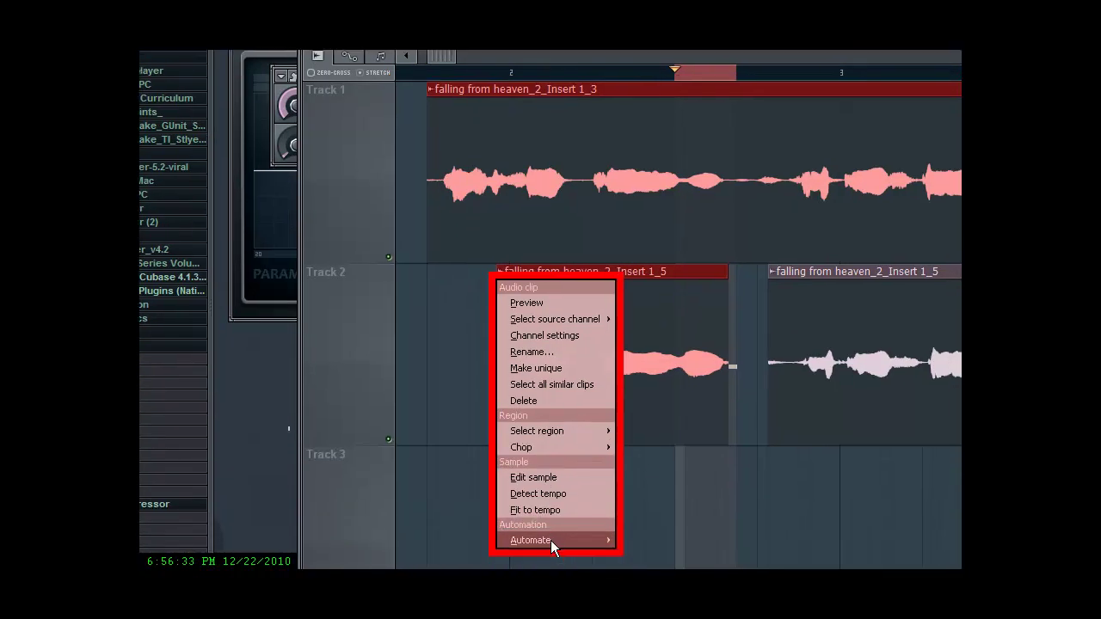
pyautogui.moveTo(551, 441)
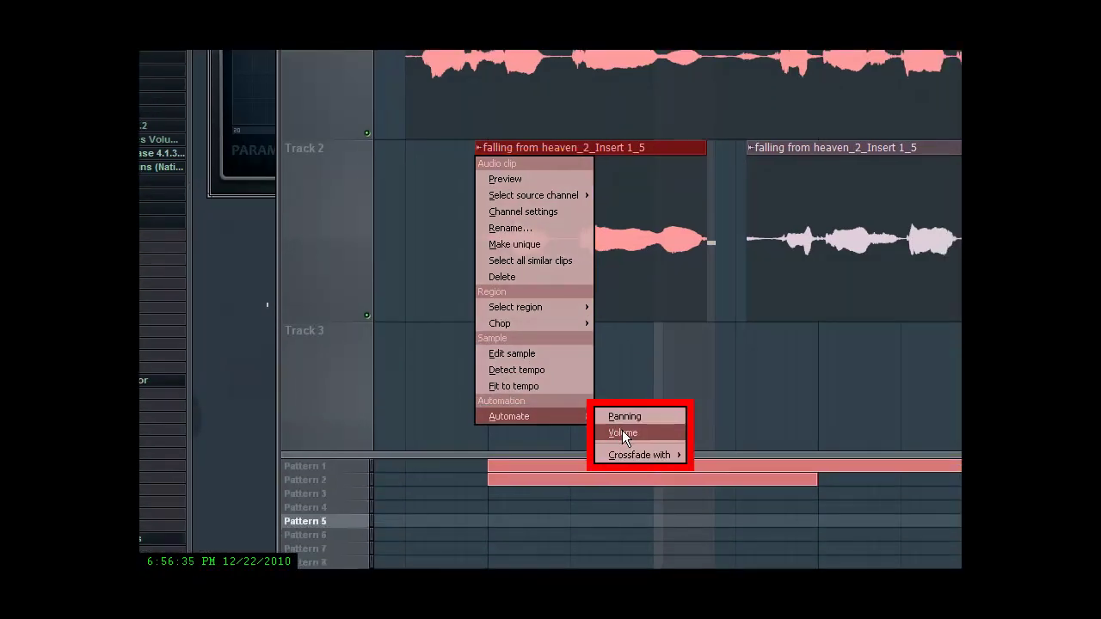
pyautogui.click(621, 433)
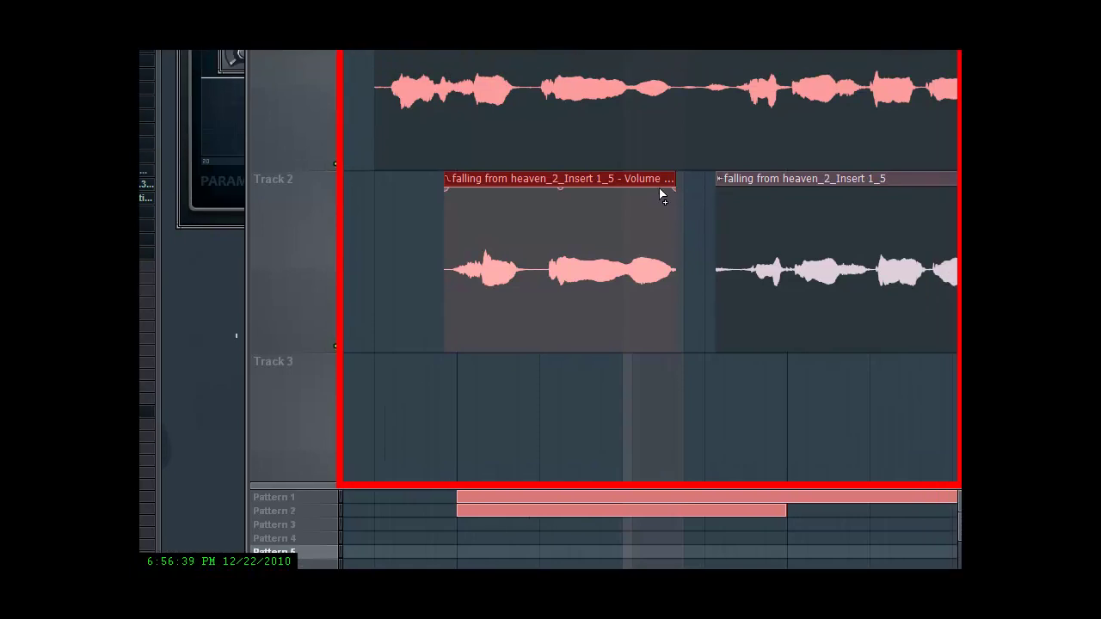
pyautogui.hotkey('ctrl', 'd')
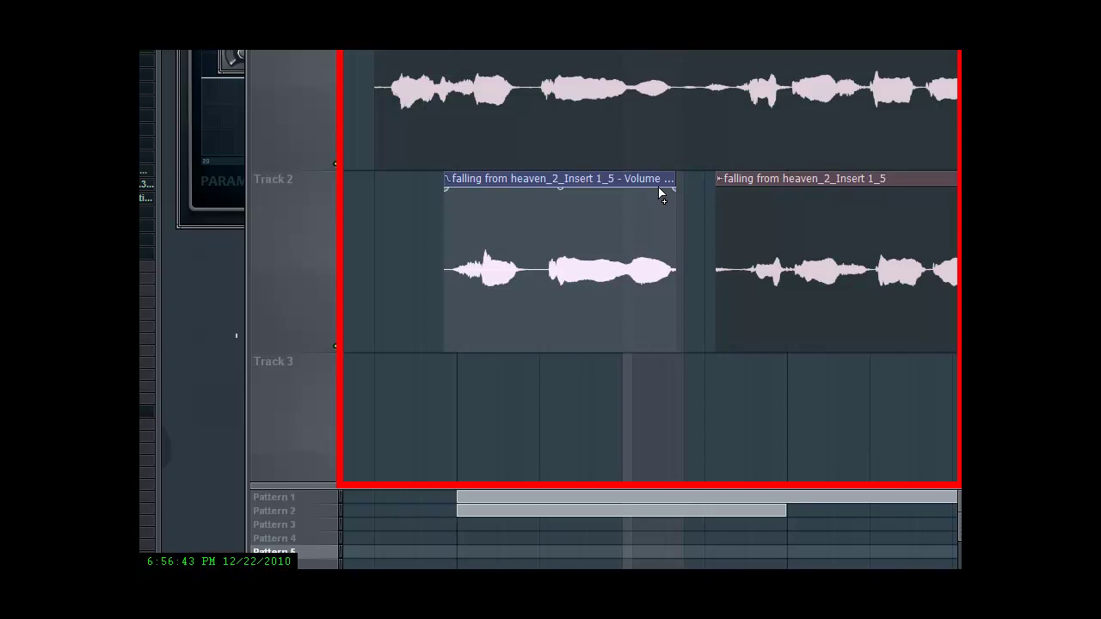
# Draw a descending volume fade-out curve over the end of the first Track 2 piece and play it back
pyautogui.moveTo(659, 192); pyautogui.dragTo(682, 201)
pyautogui.rightClick(684, 225)
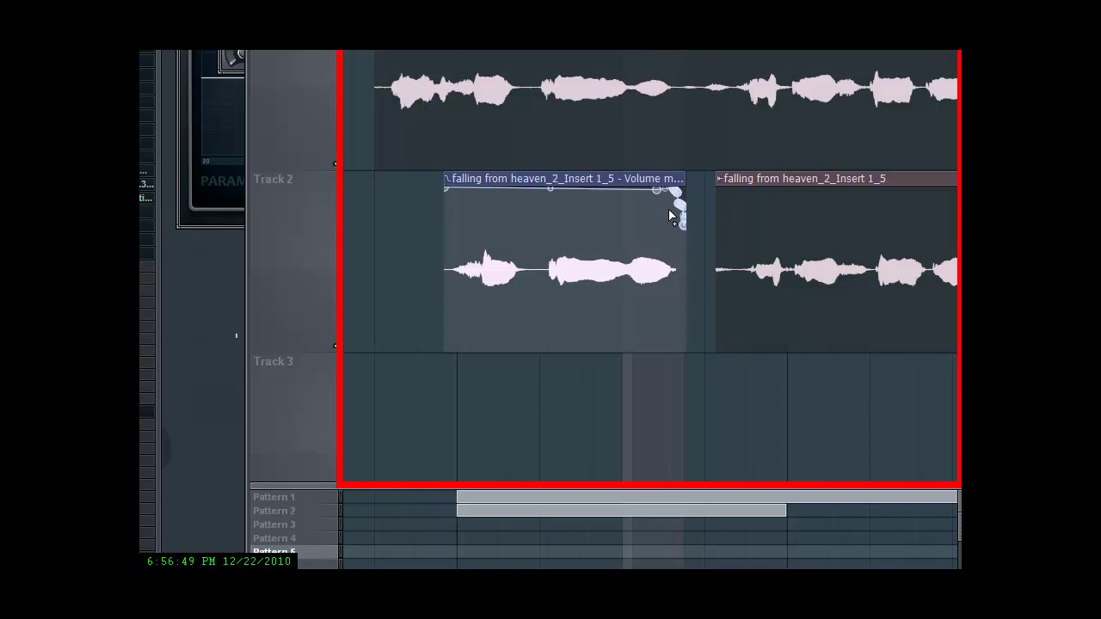
pyautogui.moveTo(657, 190)
pyautogui.mouseDown()
pyautogui.moveTo(679, 214)
pyautogui.moveTo(690, 316)
pyautogui.moveTo(666, 232)
pyautogui.moveTo(635, 186)
pyautogui.mouseUp()
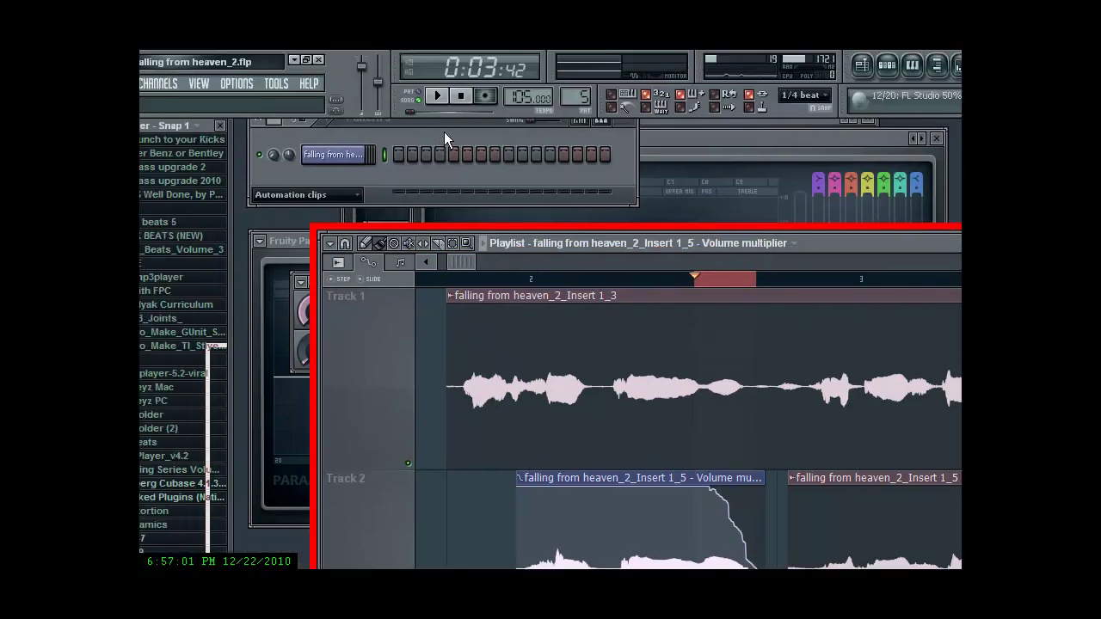
pyautogui.click(438, 96)
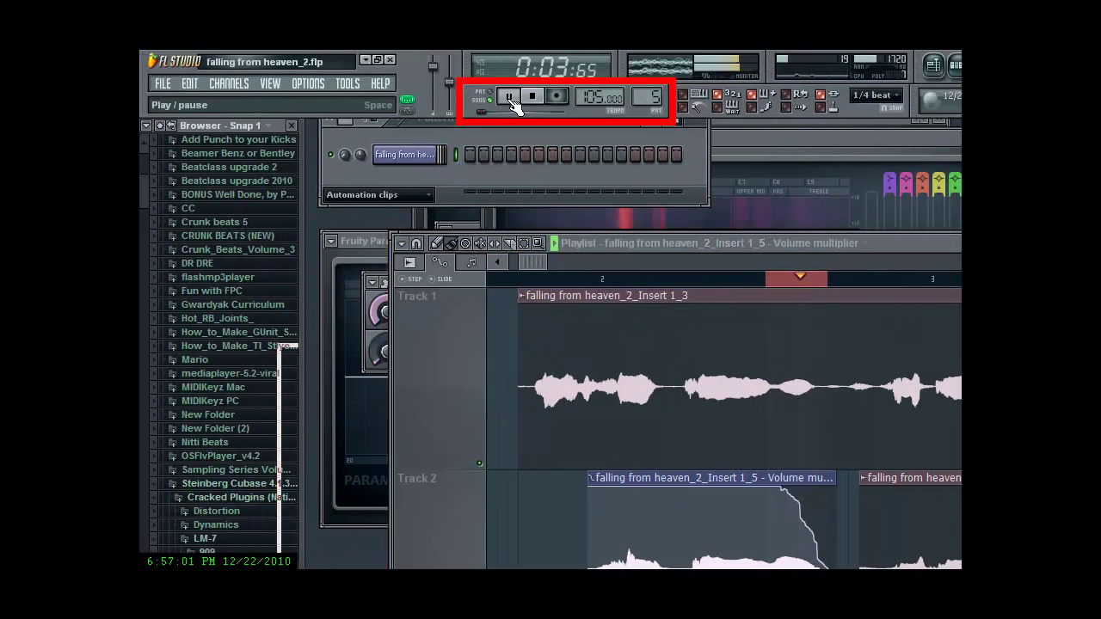
pyautogui.click(533, 98)
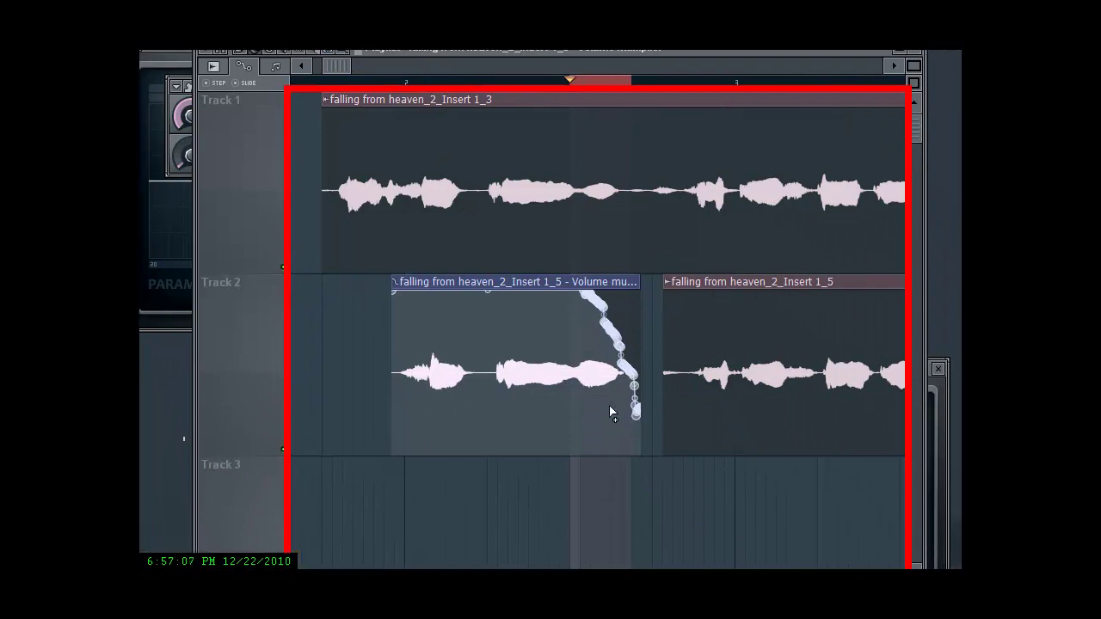
# Lower a volume automation point near the end of the first Track 2 piece, bend the preceding segment into a smooth fade-out, and stop playback
pyautogui.moveTo(584, 296); pyautogui.dragTo(588, 437)
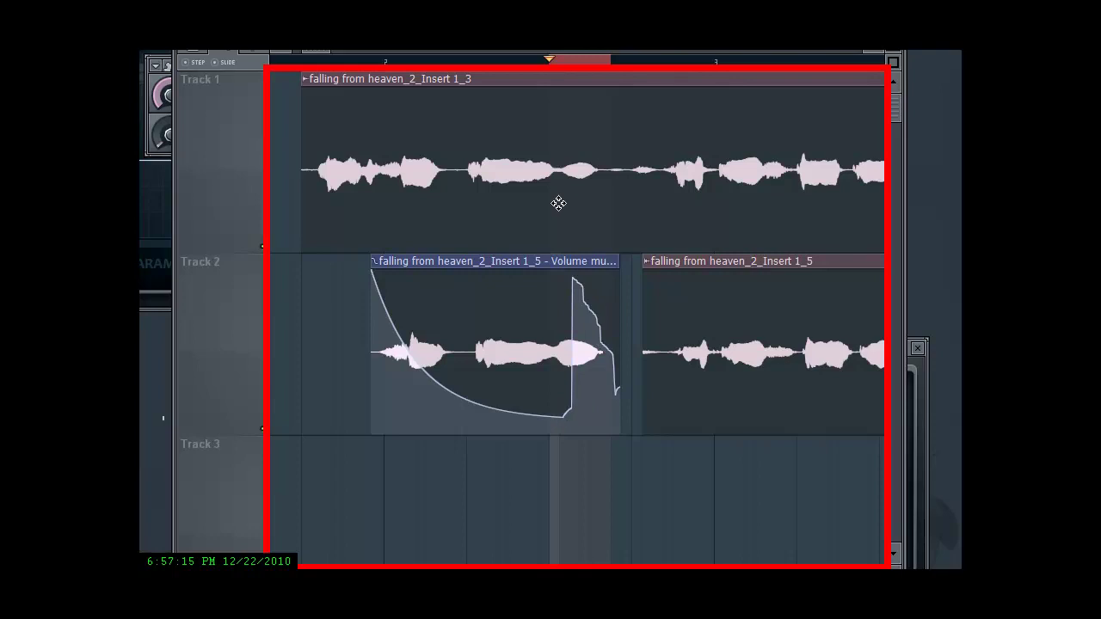
pyautogui.moveTo(466, 399); pyautogui.dragTo(466, 270)
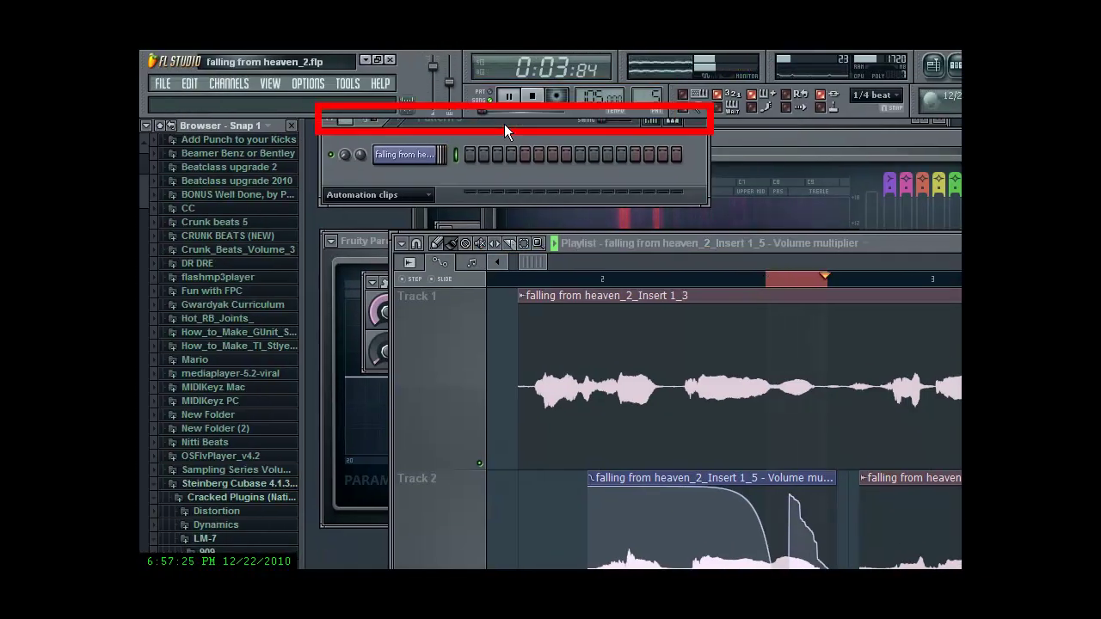
pyautogui.click(531, 97)
# Select the playlist range from the start of the Track 1 clip to just past the second Track 2 piece and play back both vocals
pyautogui.click(779, 282)
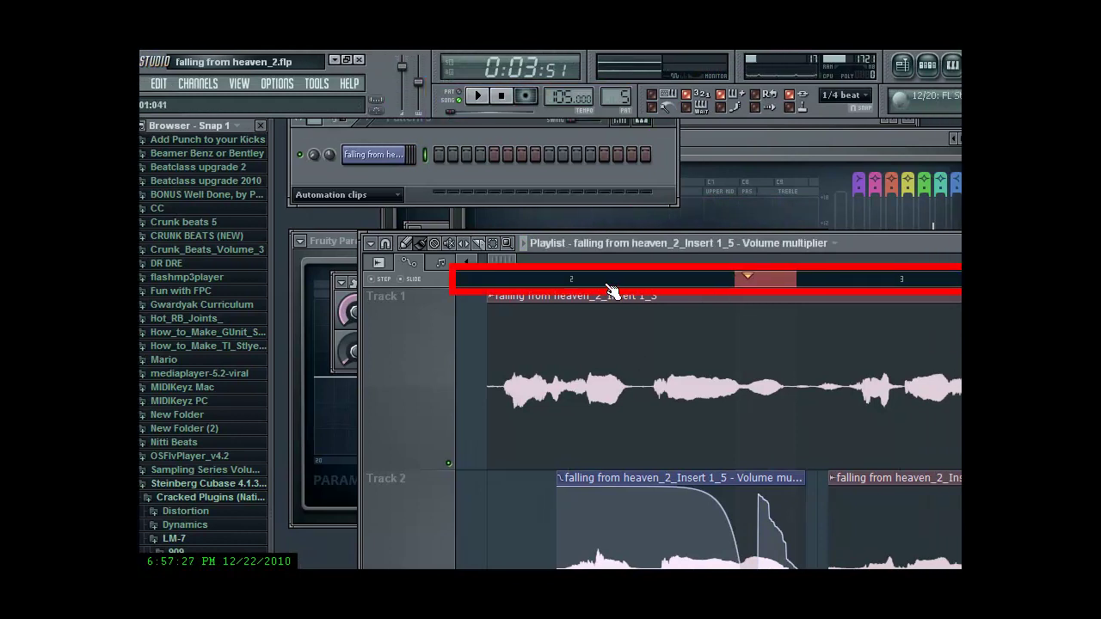
pyautogui.click(494, 244)
pyautogui.moveTo(496, 283); pyautogui.dragTo(905, 321)
pyautogui.moveTo(832, 310); pyautogui.dragTo(879, 300)
pyautogui.moveTo(704, 306); pyautogui.dragTo(712, 303)
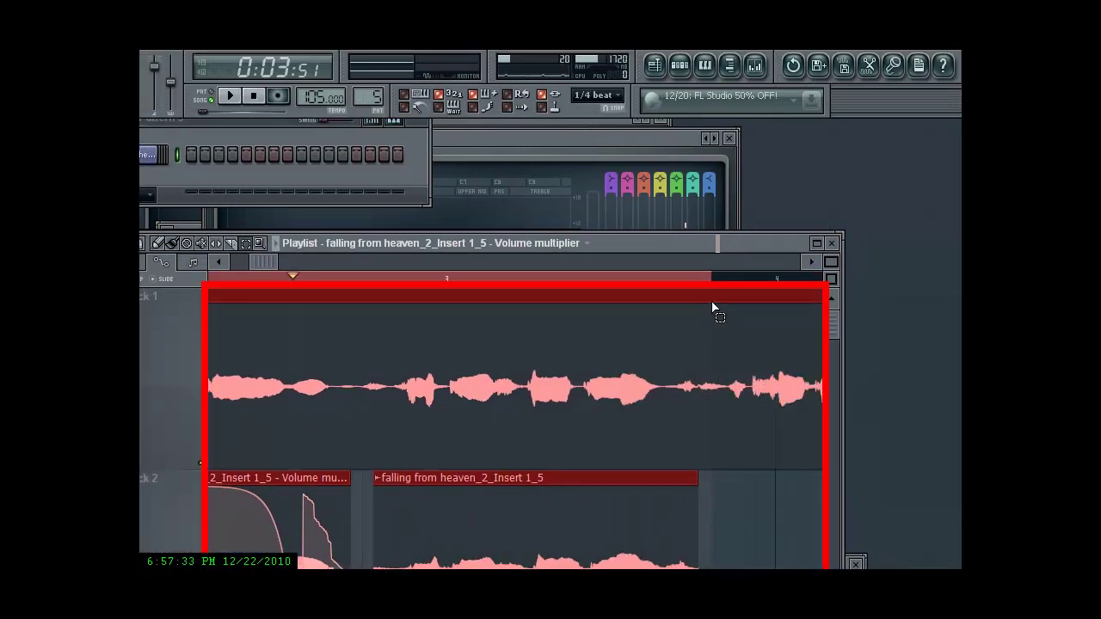
pyautogui.click(229, 94)
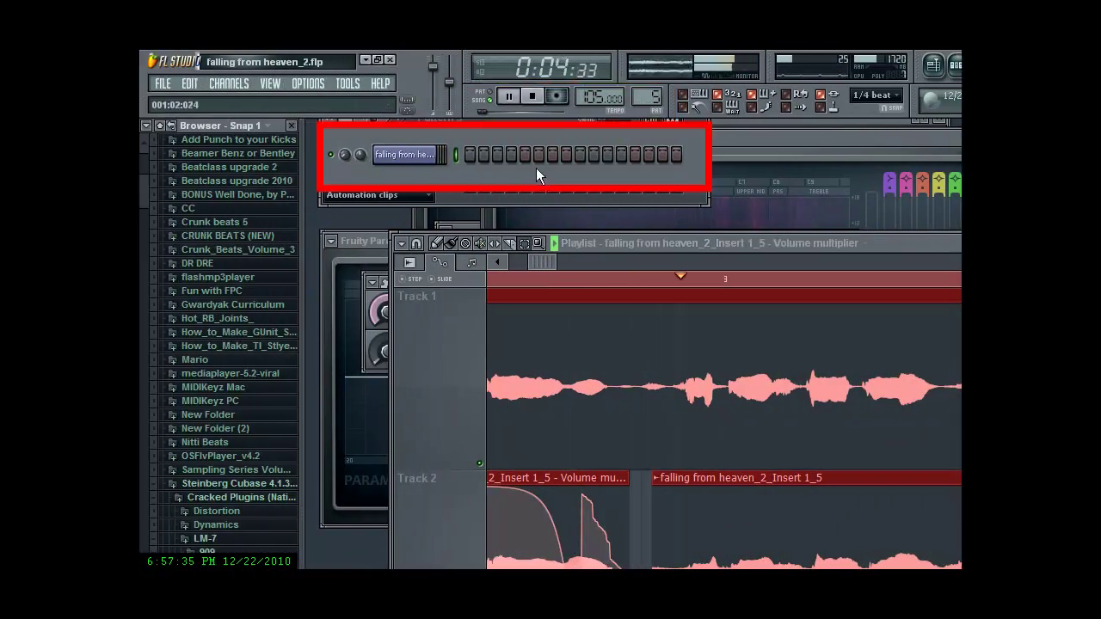
pyautogui.click(533, 97)
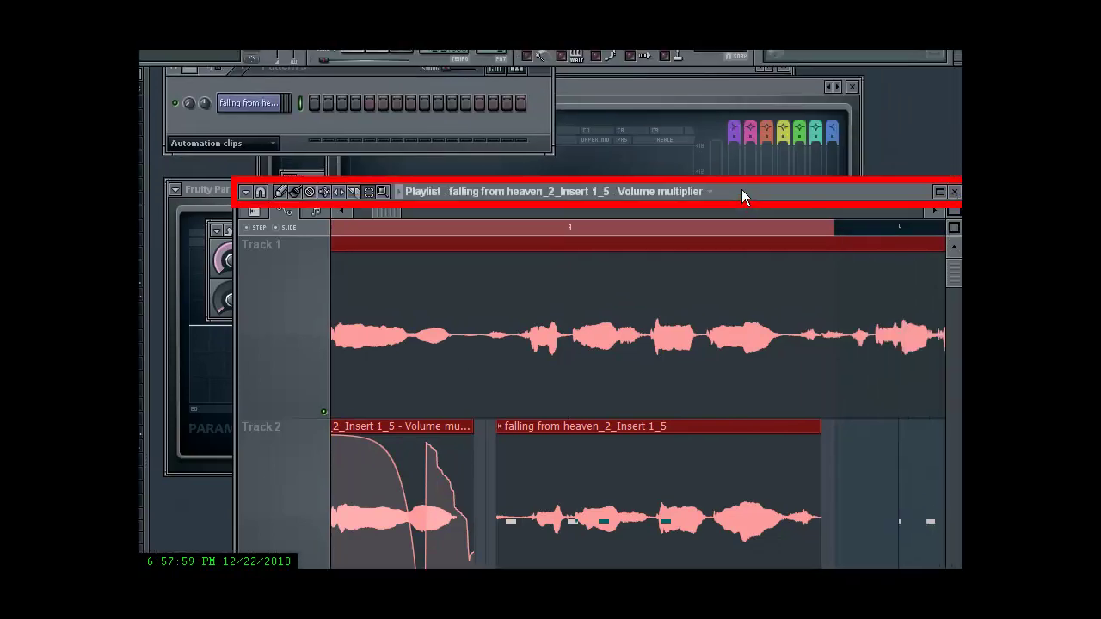
# Move the Playlist window aside to uncover the Fruity Compressor and Fruity Parametric EQ 2 windows behind it
pyautogui.moveTo(741, 189); pyautogui.dragTo(639, 271)
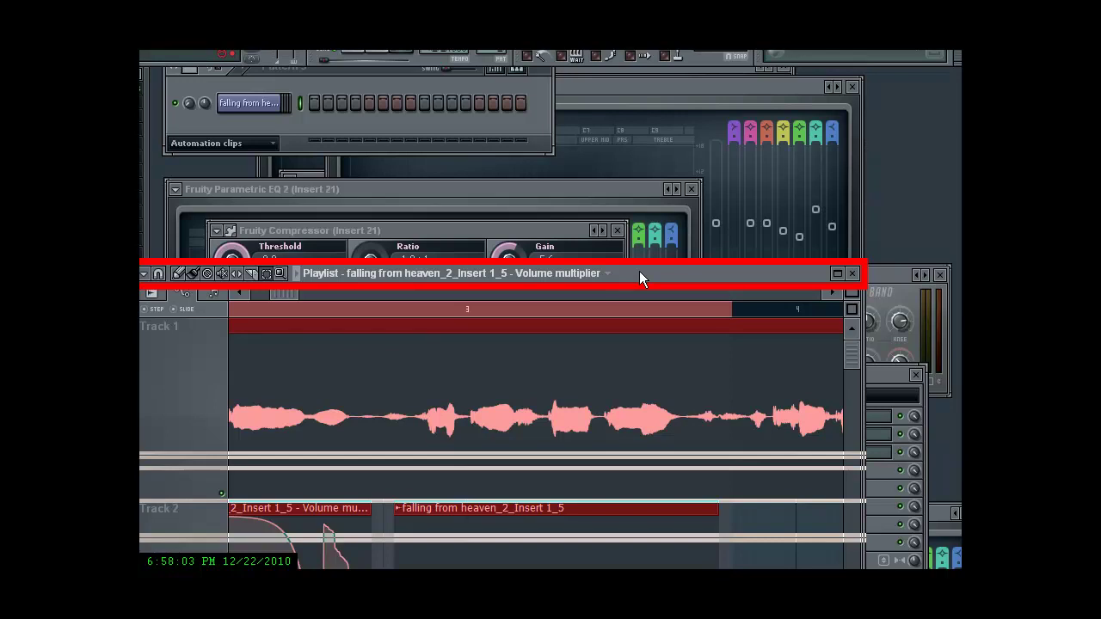